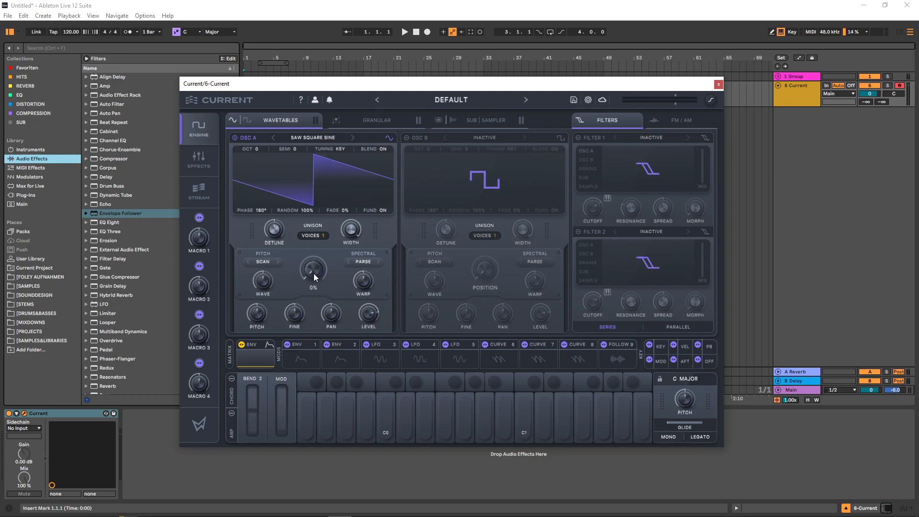
Raise Osc A's wavetable position until the Saw Square Sine table gives a sine wave, and audition a note.
{"action": "left_click_drag", "start_coordinate": [313, 273], "coordinate": [314, 88]}
{"action": "key", "text": "a"}
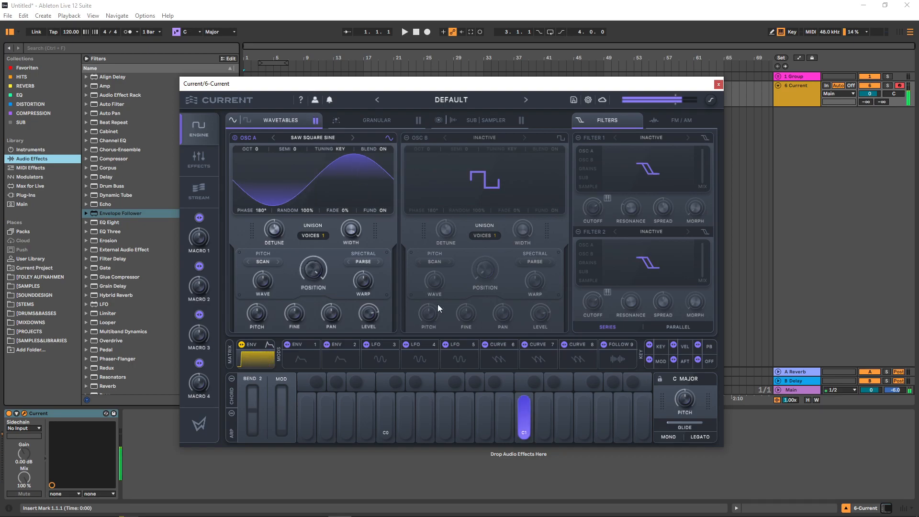
Add a Hybrid Filter in the first effects slot and modulate its cutoff with Curve 6 up to 20.0 kHz.
{"action": "left_click", "coordinate": [492, 352]}
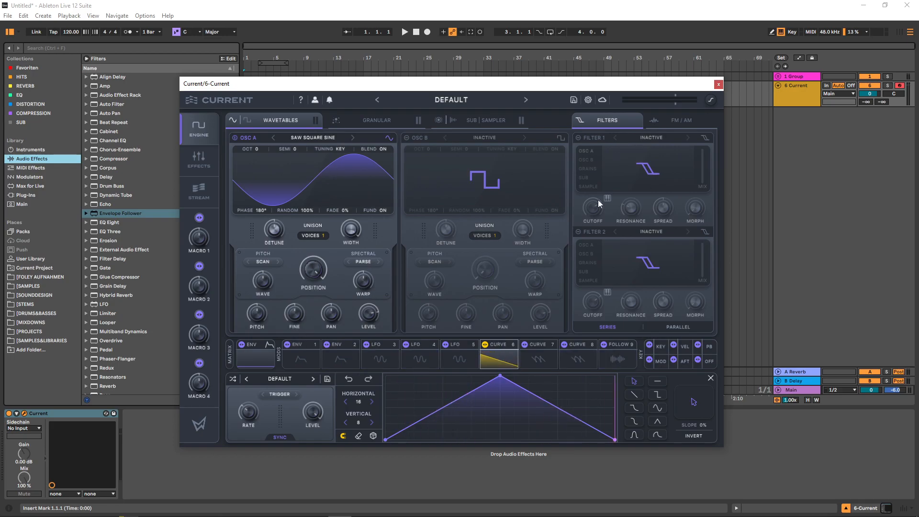
{"action": "left_click", "coordinate": [196, 157]}
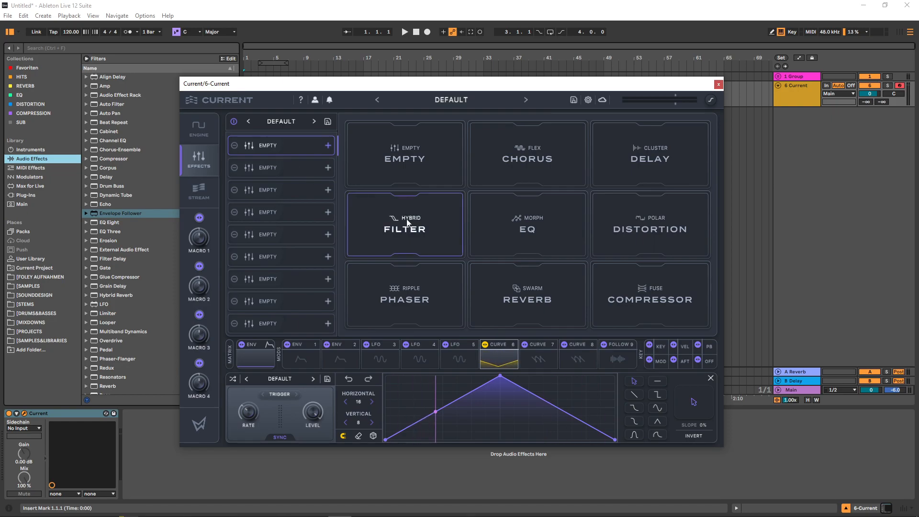
{"action": "left_click", "coordinate": [417, 226]}
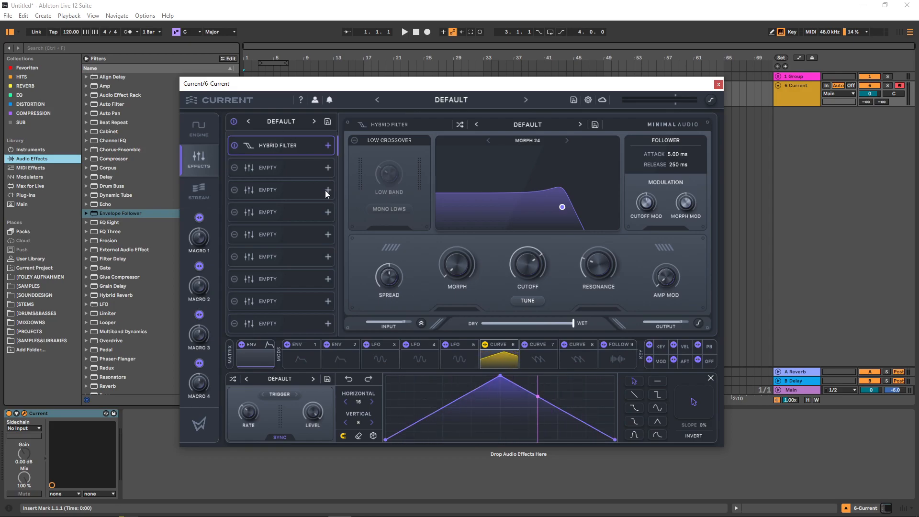
{"action": "left_click_drag", "start_coordinate": [527, 268], "coordinate": [498, 170]}
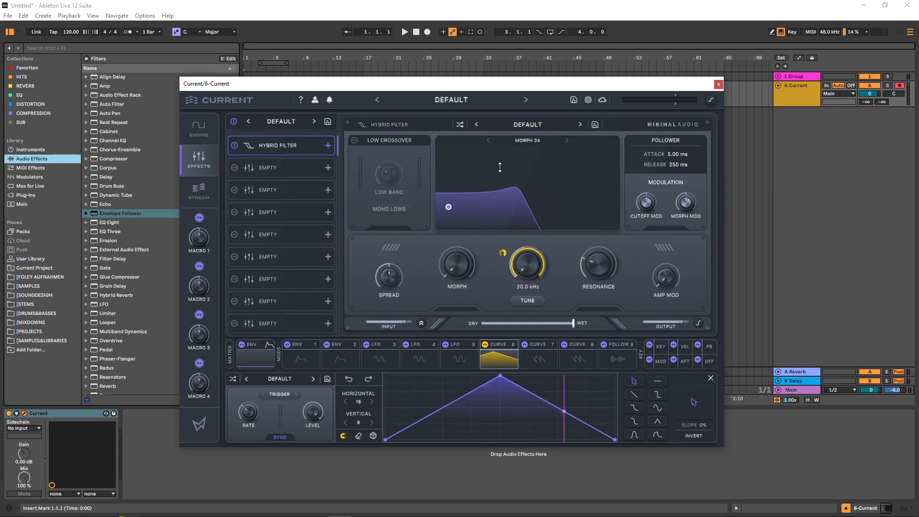
Reshape Curve 6 into a smooth decay falling from its maximum at the start, and give it a faster synced rate.
{"action": "left_click_drag", "start_coordinate": [500, 376], "coordinate": [385, 375]}
{"action": "left_click_drag", "start_coordinate": [500, 407], "coordinate": [500, 431]}
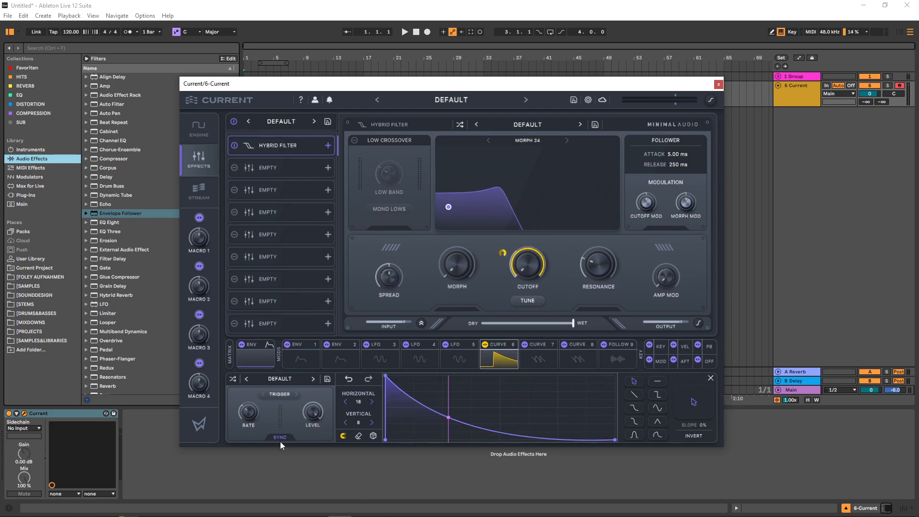
{"action": "left_click", "coordinate": [280, 440]}
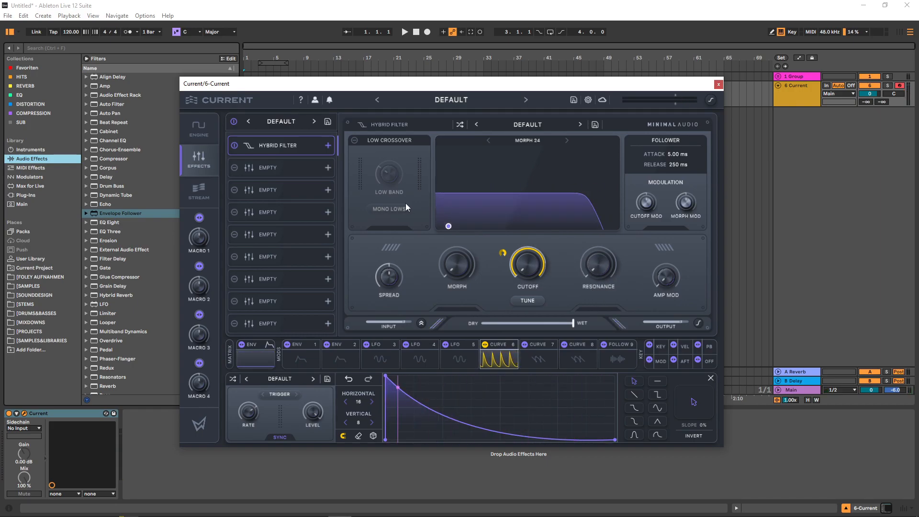
Add Fuse Compressors in the second and third effects slots and choose compressor presets for them.
{"action": "left_click", "coordinate": [271, 168]}
{"action": "left_click", "coordinate": [624, 303]}
{"action": "left_click", "coordinate": [501, 122]}
{"action": "left_click", "coordinate": [270, 190]}
{"action": "left_click", "coordinate": [649, 303]}
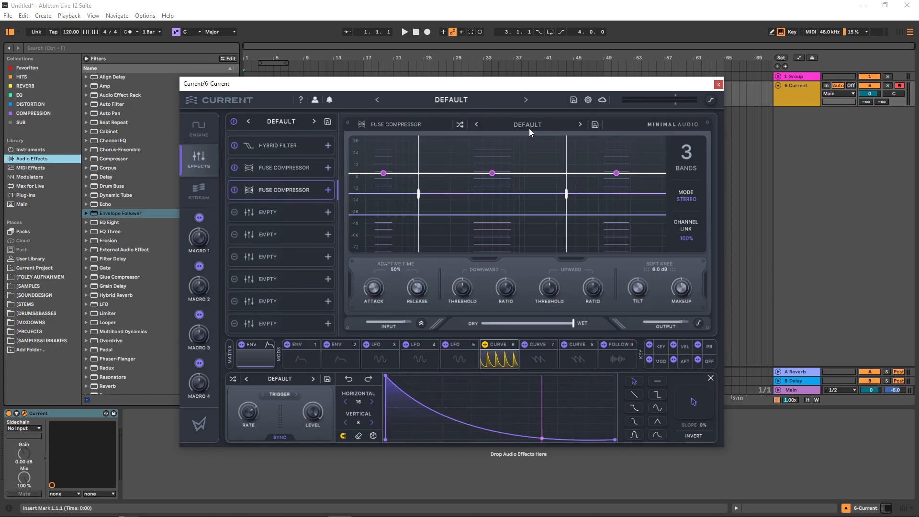
{"action": "left_click", "coordinate": [528, 125]}
{"action": "left_click", "coordinate": [668, 163]}
Add a Polar Distortion in the fourth effects slot and load one of its presets.
{"action": "left_click", "coordinate": [285, 214]}
{"action": "left_click", "coordinate": [524, 164]}
{"action": "left_click", "coordinate": [527, 125]}
{"action": "left_click", "coordinate": [617, 155]}
Add a Fuse Compressor in the fifth effects slot and load the Synth Clarity preset.
{"action": "left_click", "coordinate": [285, 234]}
{"action": "left_click", "coordinate": [638, 302]}
{"action": "left_click", "coordinate": [527, 125]}
{"action": "left_click", "coordinate": [626, 310]}
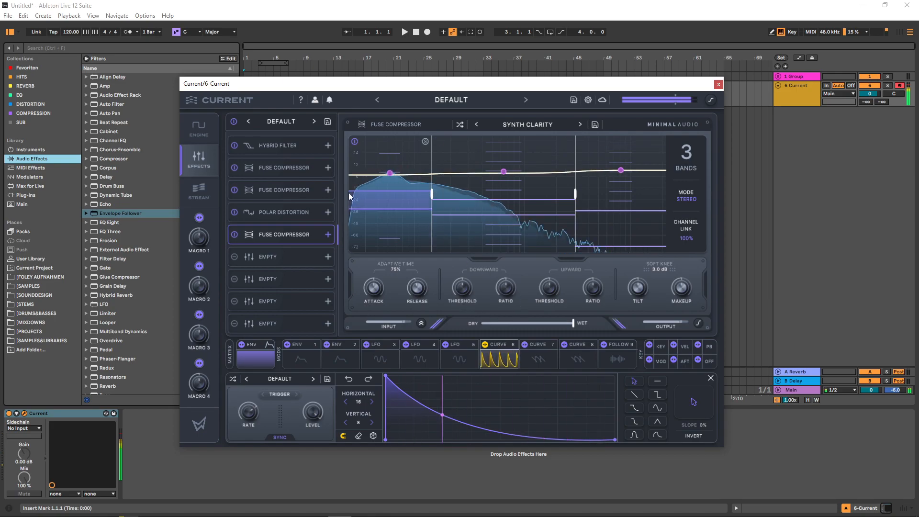
Review the modulated Hybrid Filter at the start of the effects chain.
{"action": "left_click", "coordinate": [276, 146]}
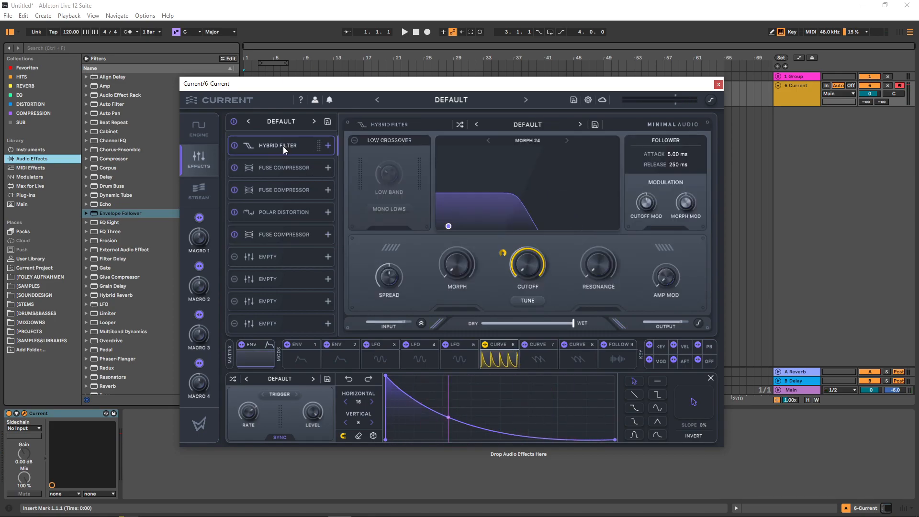
{"action": "mouse_move", "coordinate": [283, 146]}
{"action": "left_mouse_down"}
{"action": "mouse_move", "coordinate": [281, 235]}
{"action": "mouse_move", "coordinate": [284, 142]}
{"action": "left_mouse_up"}
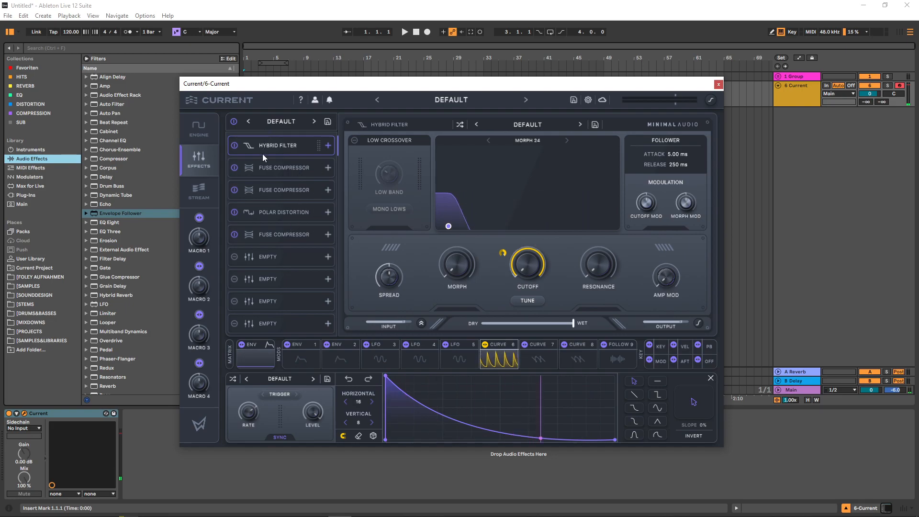
Add a second Hybrid Filter in the last effects slot and set its cutoff to about 1.21 kHz.
{"action": "left_click", "coordinate": [272, 323]}
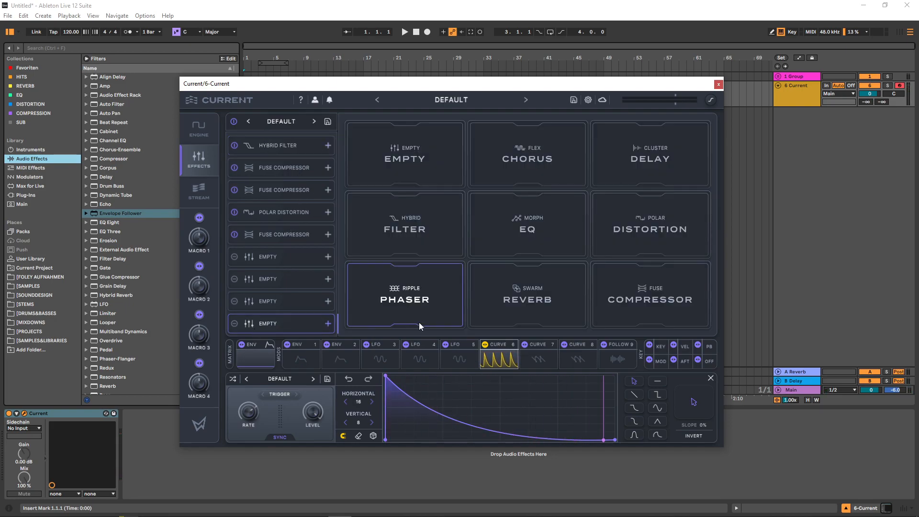
{"action": "left_click", "coordinate": [404, 226]}
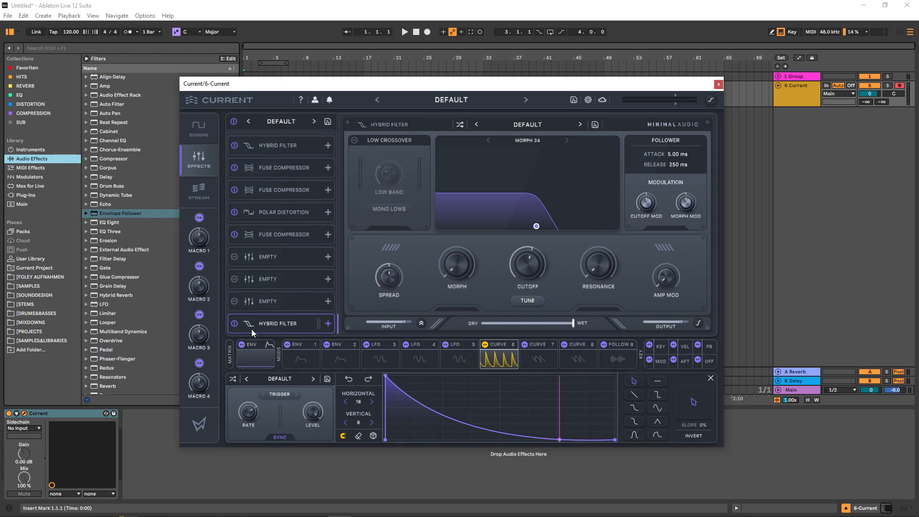
{"action": "left_click_drag", "start_coordinate": [521, 265], "coordinate": [523, 257]}
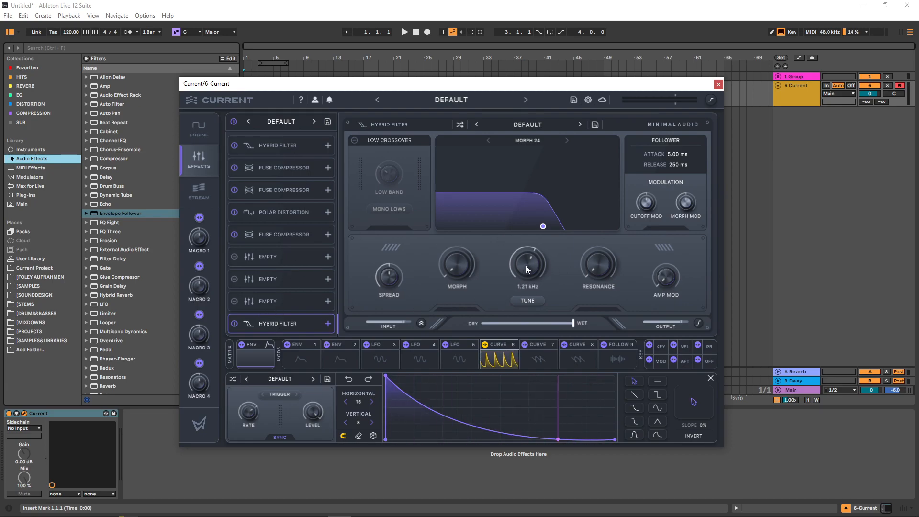
Enable the Sub oscillator in the synth engine and pull its harmonics down, leaving only the sub fundamental.
{"action": "left_click", "coordinate": [199, 128]}
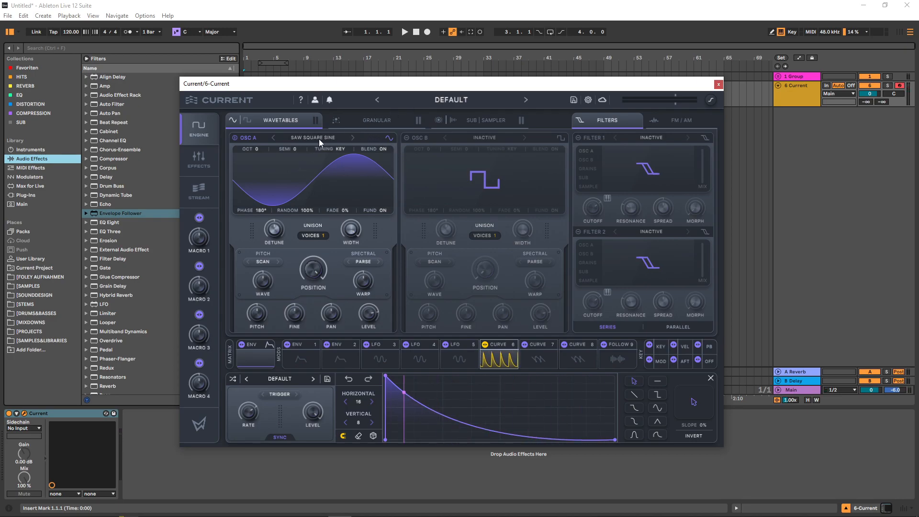
{"action": "left_click", "coordinate": [484, 120]}
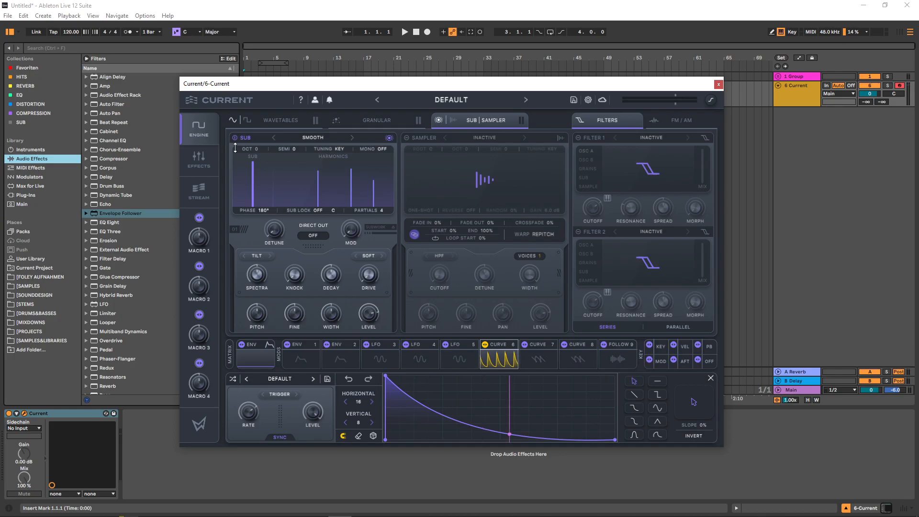
{"action": "left_click_drag", "start_coordinate": [323, 180], "coordinate": [322, 215]}
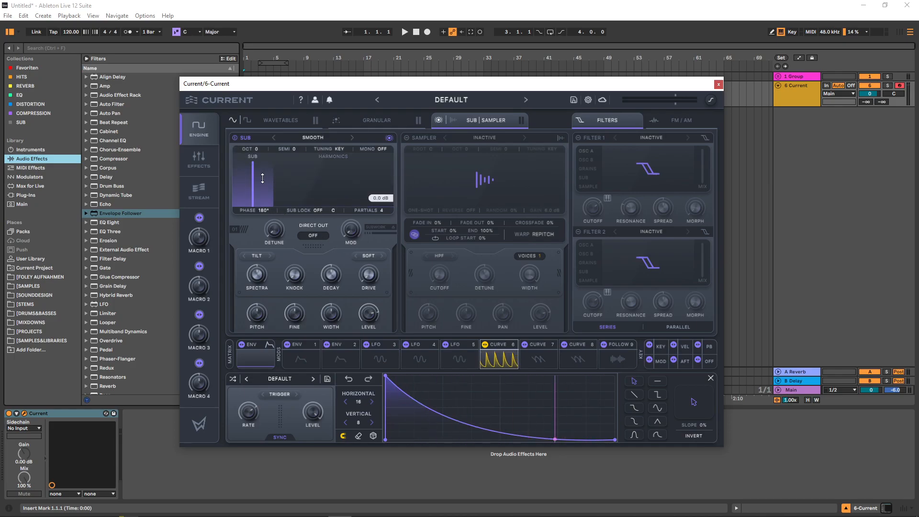
Load the Flange Pass wavetable into Osc A.
{"action": "left_click", "coordinate": [276, 119]}
{"action": "left_click", "coordinate": [314, 137]}
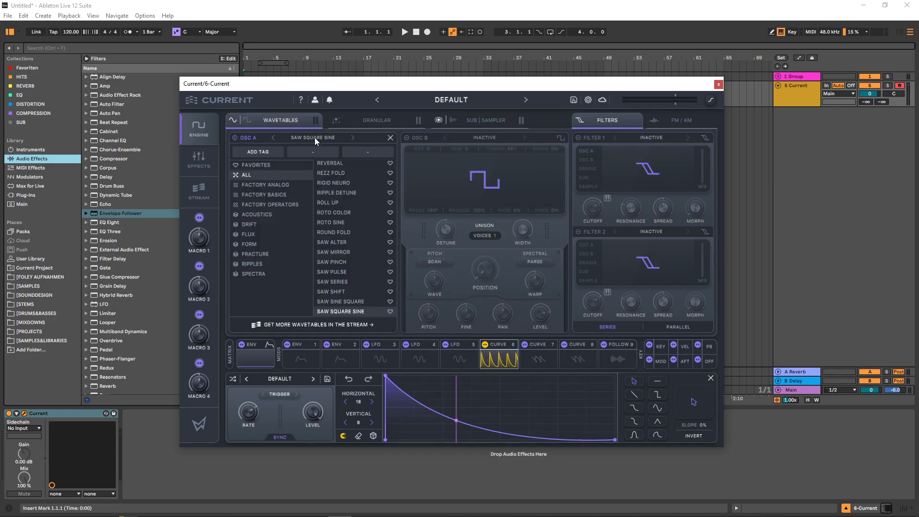
{"action": "left_click", "coordinate": [256, 245]}
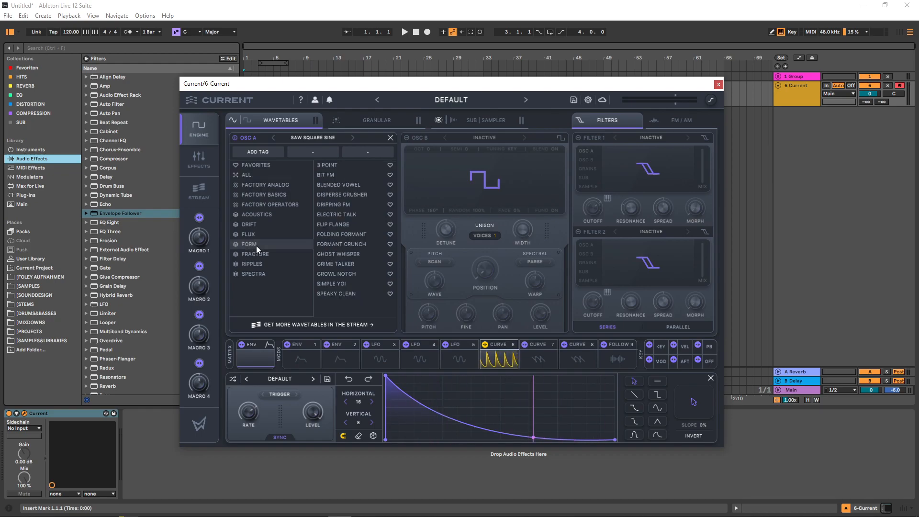
{"action": "double_click", "coordinate": [346, 244]}
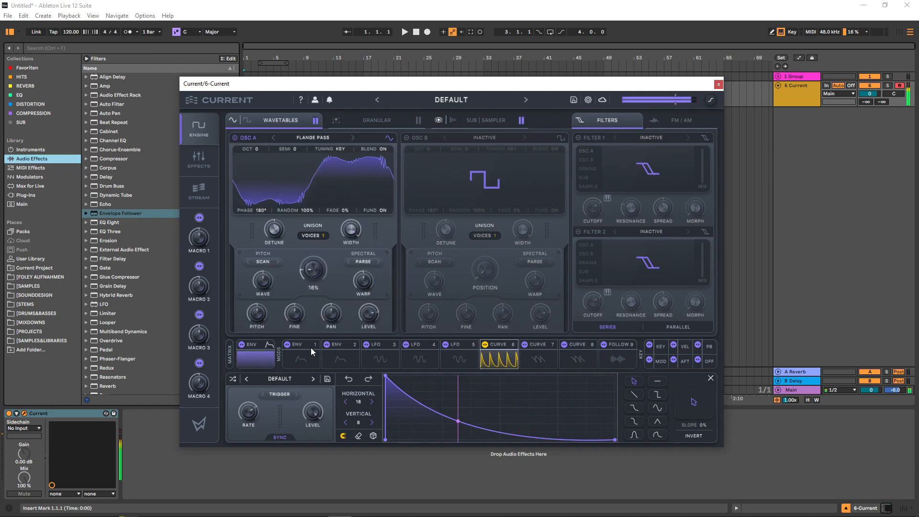
Lower Osc A's wavetable position and modulate it slightly with Curve 6.
{"action": "left_click_drag", "start_coordinate": [310, 256], "coordinate": [306, 358]}
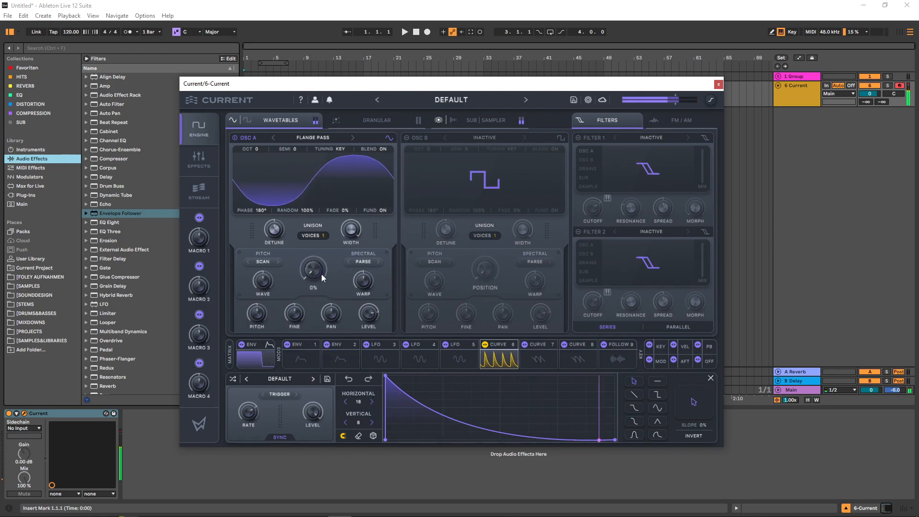
{"action": "left_click_drag", "start_coordinate": [311, 253], "coordinate": [323, 151]}
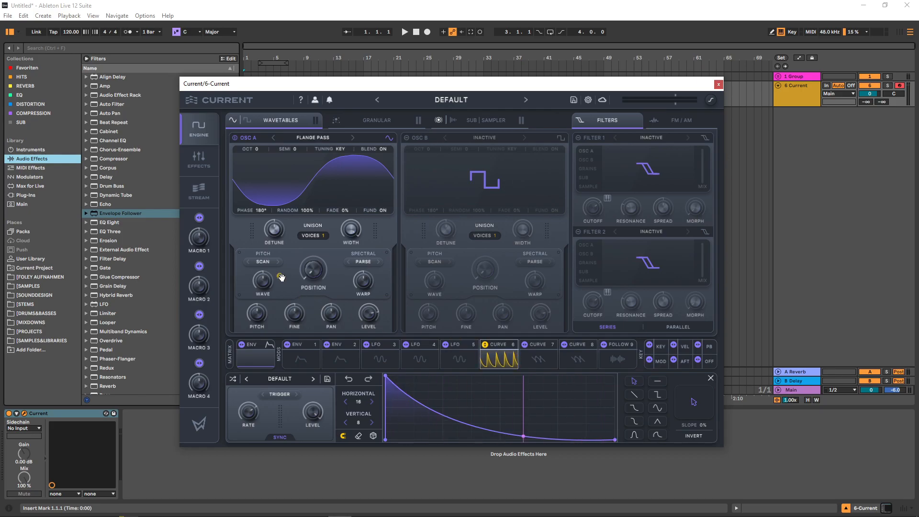
{"action": "left_click_drag", "start_coordinate": [314, 276], "coordinate": [296, 231]}
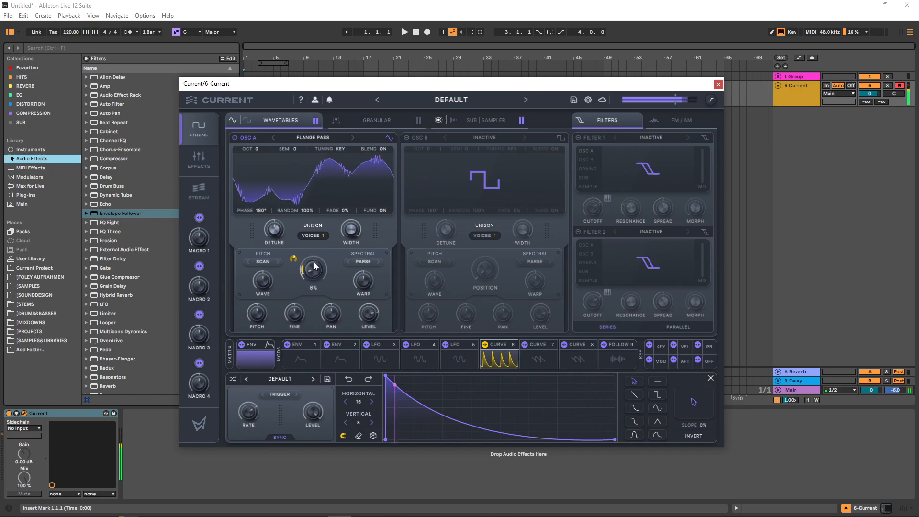
Enable Osc B with the Neuro Sludge wavetable and modulate its wavetable position with Curve 6.
{"action": "left_click", "coordinate": [406, 137]}
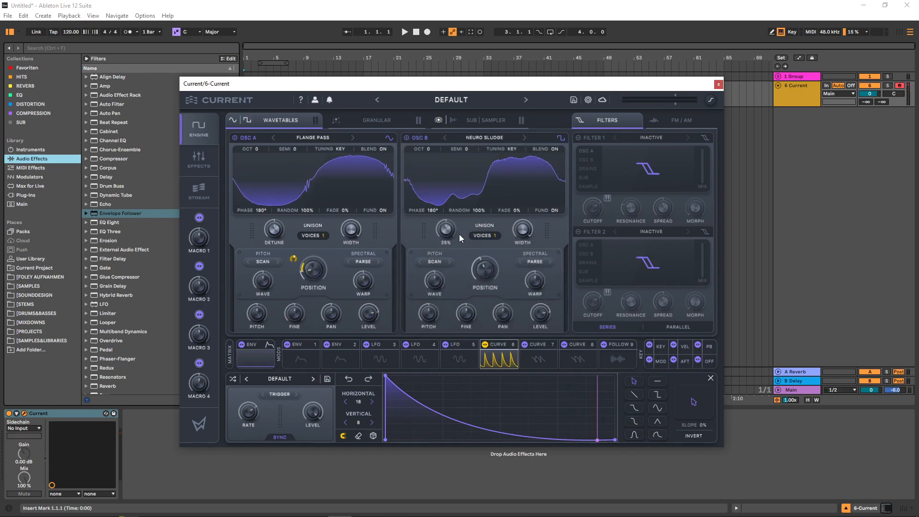
{"action": "left_click_drag", "start_coordinate": [484, 274], "coordinate": [482, 282]}
{"action": "left_click_drag", "start_coordinate": [484, 345], "coordinate": [484, 290]}
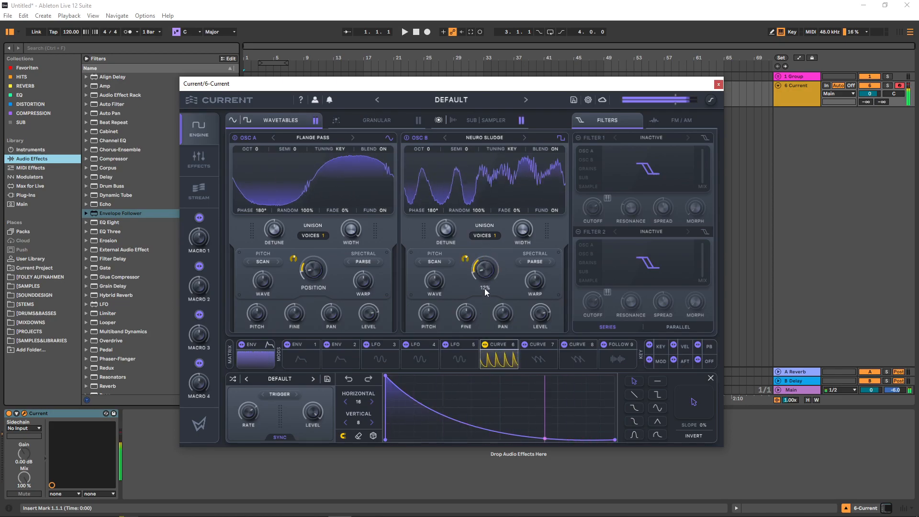
Set Osc B to octave +1 with 3 unison voices and fine-tune its wavetable position.
{"action": "left_click_drag", "start_coordinate": [431, 147], "coordinate": [435, 138]}
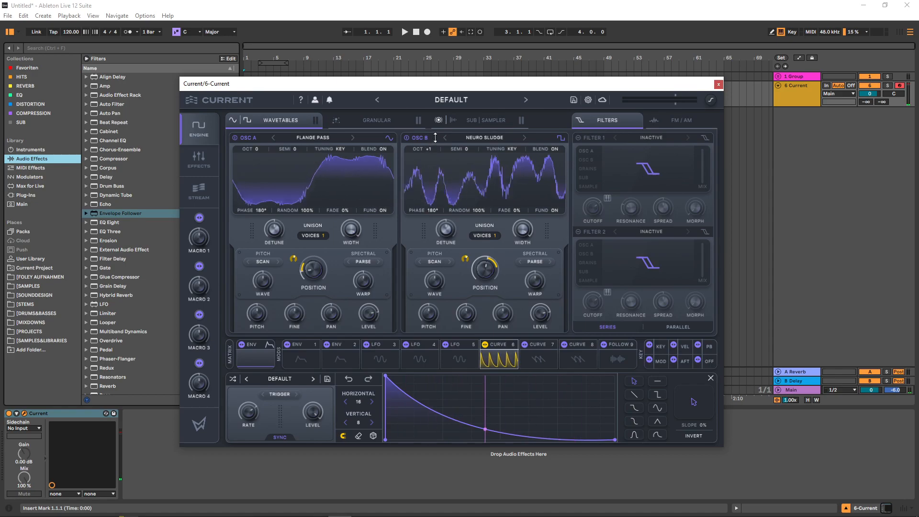
{"action": "left_click_drag", "start_coordinate": [495, 235], "coordinate": [500, 218]}
{"action": "left_click_drag", "start_coordinate": [488, 274], "coordinate": [486, 267]}
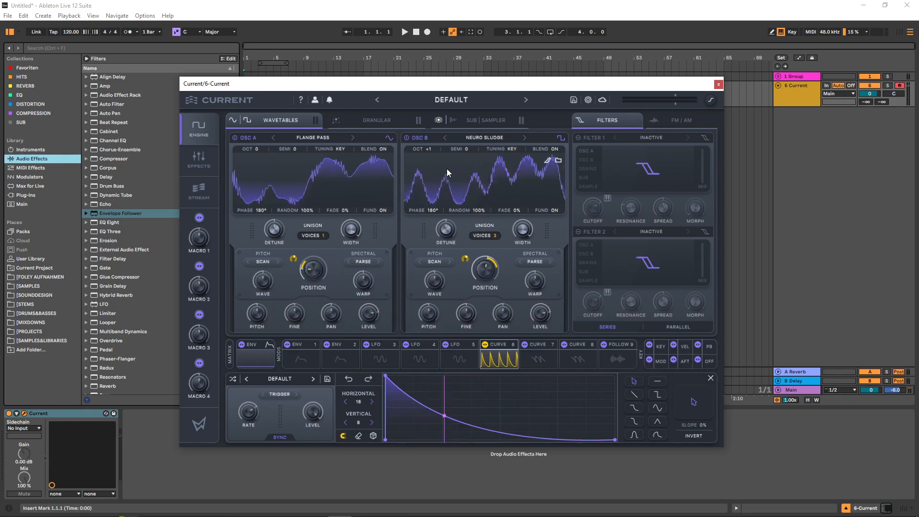
Audition the patch in the C4 to D5 keyboard octave and in the low C0 to D1 octave.
{"action": "key", "text": "x"}
{"action": "key", "text": "a"}
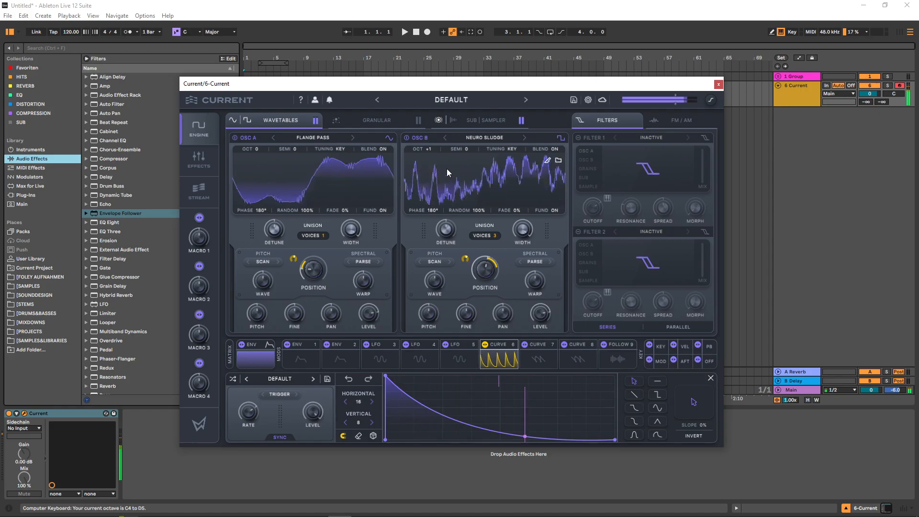
{"action": "key", "text": "z"}
{"action": "key", "text": "z"}
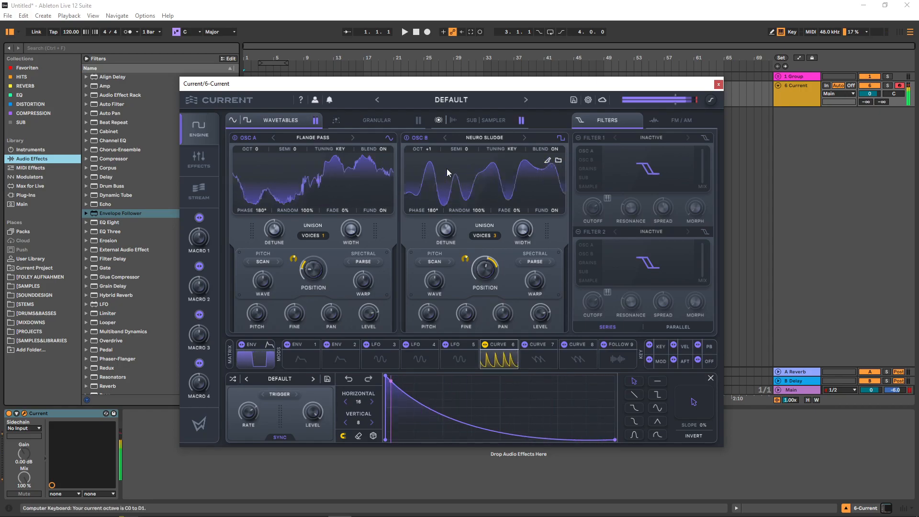
Add a Polar Distortion in the sixth effects slot and load the Fundamental Noise preset.
{"action": "left_click", "coordinate": [199, 159]}
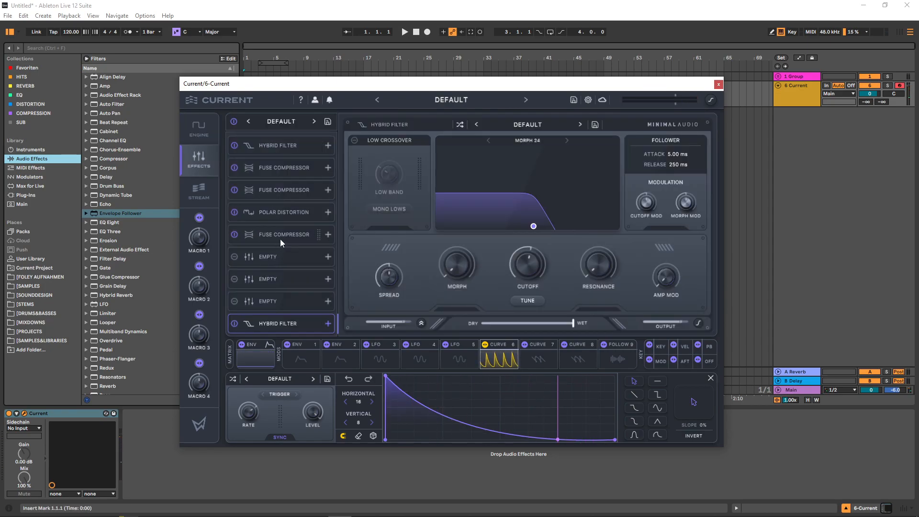
{"action": "left_click", "coordinate": [274, 258]}
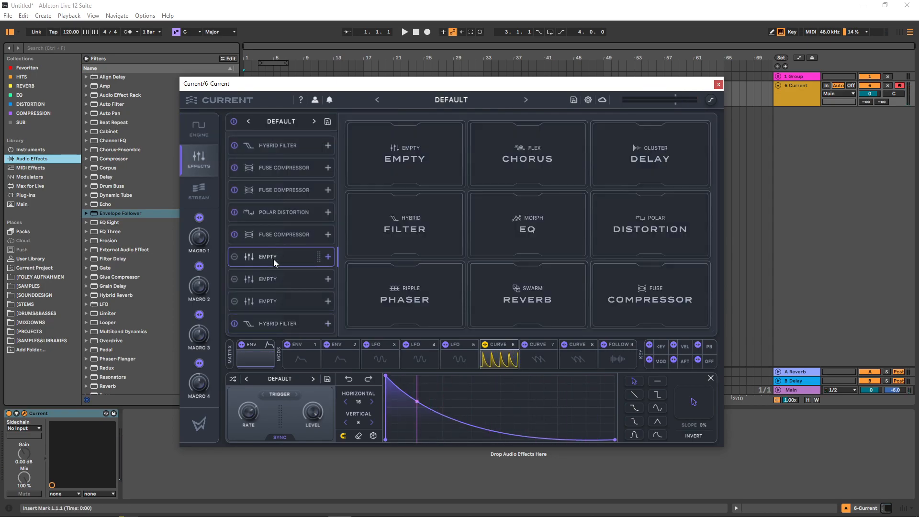
{"action": "left_click", "coordinate": [618, 237]}
{"action": "left_click", "coordinate": [544, 124]}
{"action": "left_click", "coordinate": [546, 162]}
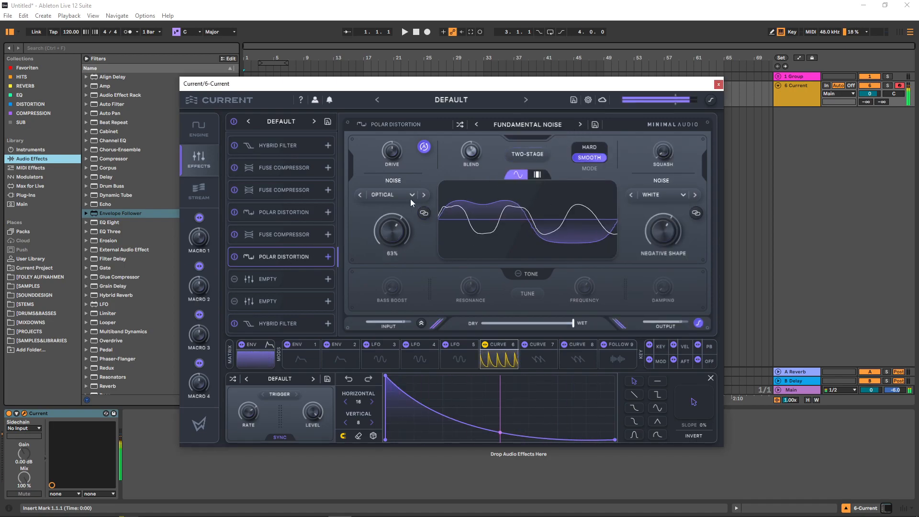
Switch the new Polar Distortion to the Metal Cone preset and move it to the second slot, directly after the first Hybrid Filter.
{"action": "left_click", "coordinate": [580, 125]}
{"action": "left_click", "coordinate": [580, 125]}
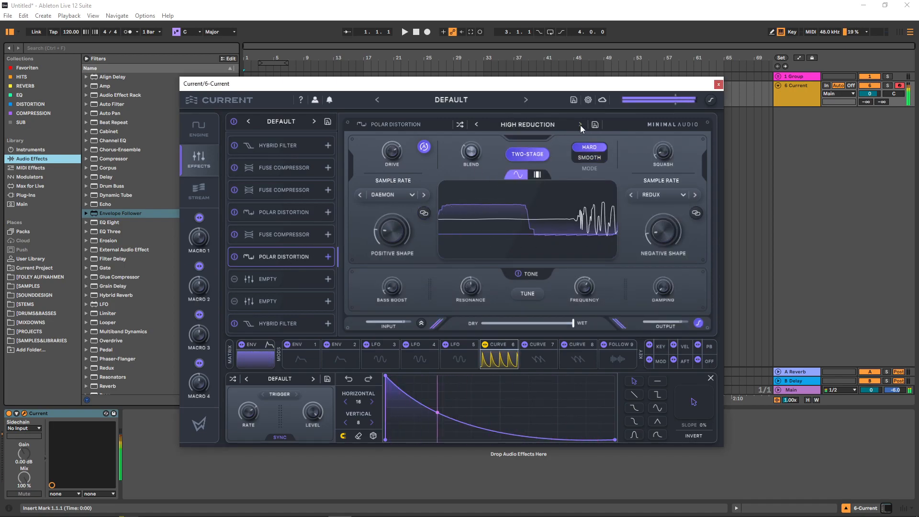
{"action": "left_click", "coordinate": [580, 125]}
{"action": "left_click", "coordinate": [580, 124]}
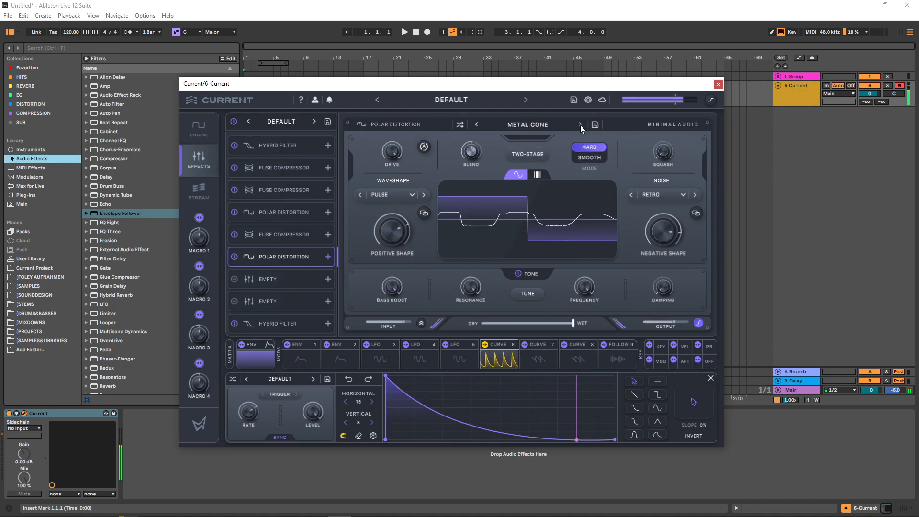
{"action": "left_click_drag", "start_coordinate": [260, 263], "coordinate": [278, 174]}
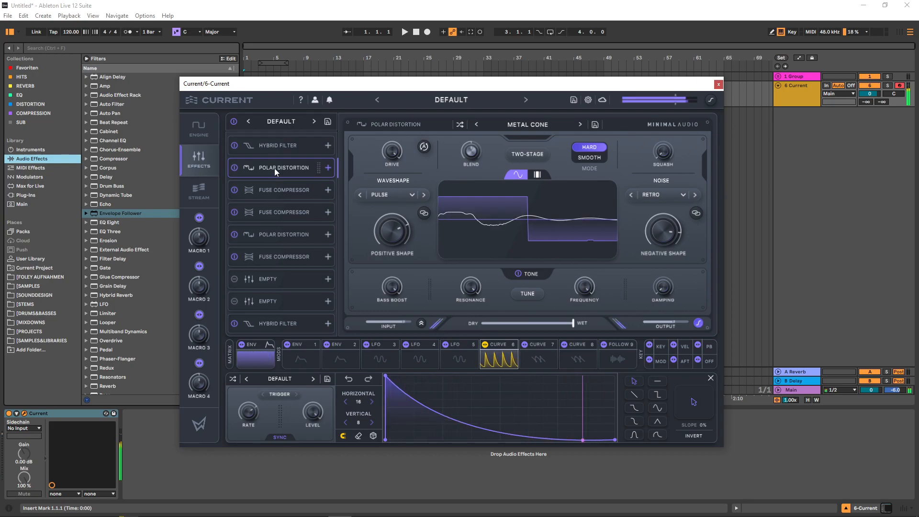
Compare the sound with the Metal Cone Polar Distortion in the sixth slot versus the second slot, and with a reduced dry/wet mix.
{"action": "mouse_move", "coordinate": [274, 166]}
{"action": "left_mouse_down"}
{"action": "mouse_move", "coordinate": [270, 274]}
{"action": "mouse_move", "coordinate": [269, 145]}
{"action": "mouse_move", "coordinate": [267, 169]}
{"action": "left_mouse_up"}
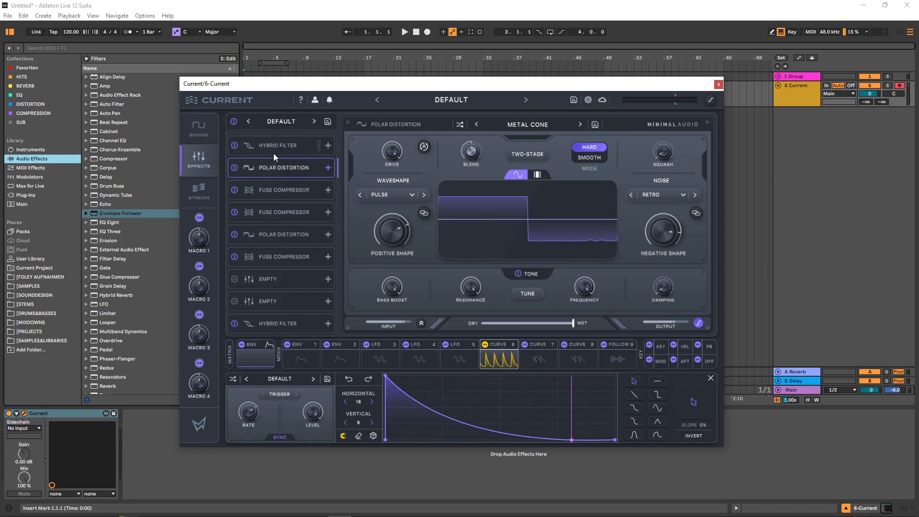
{"action": "left_click_drag", "start_coordinate": [270, 165], "coordinate": [266, 262]}
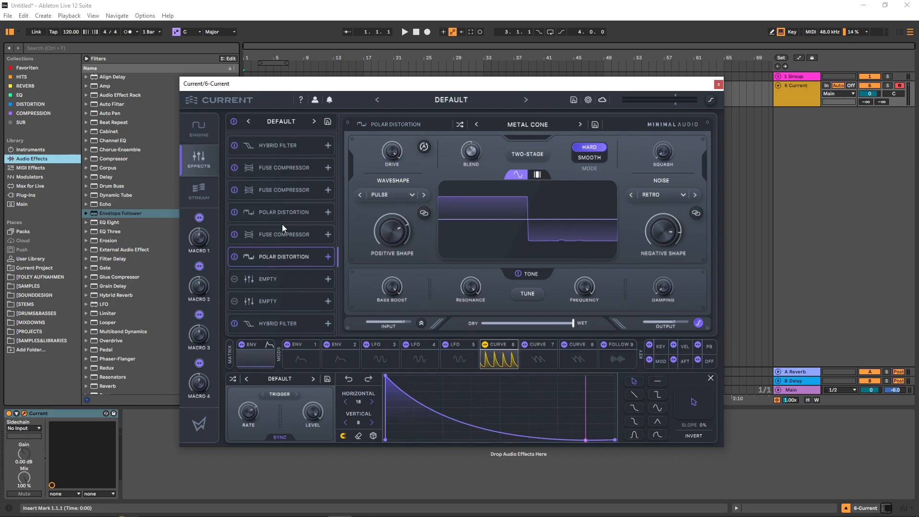
{"action": "left_click_drag", "start_coordinate": [272, 258], "coordinate": [274, 173]}
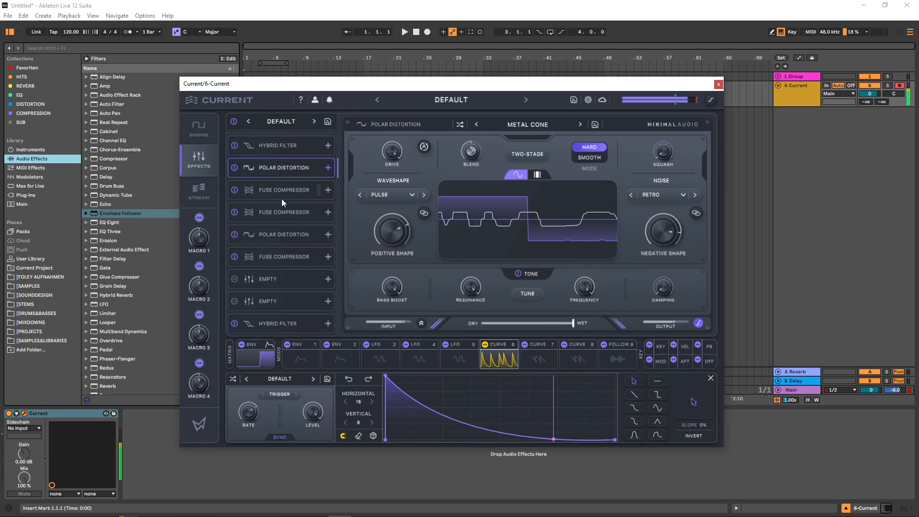
{"action": "left_click", "coordinate": [559, 324]}
{"action": "mouse_move", "coordinate": [559, 325]}
{"action": "left_mouse_down"}
{"action": "mouse_move", "coordinate": [521, 325]}
{"action": "mouse_move", "coordinate": [575, 325]}
{"action": "left_mouse_up"}
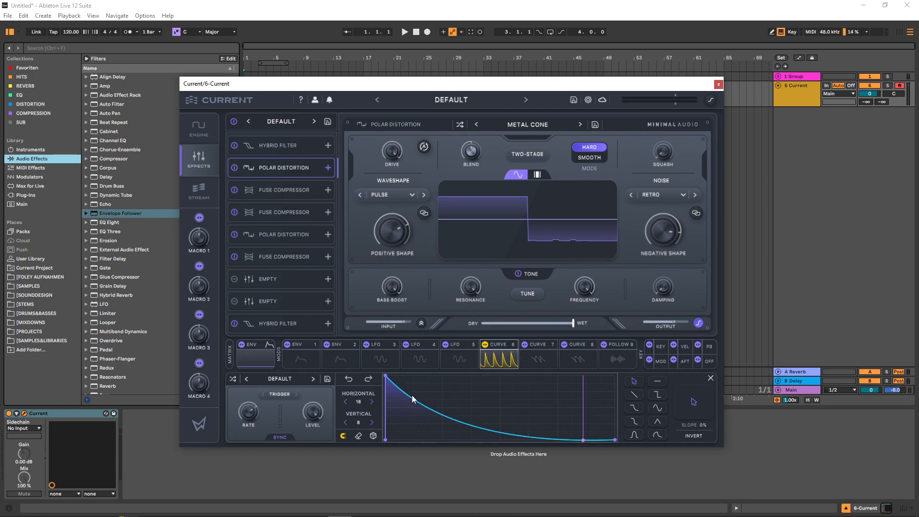
Draw sixteen falling S-shaped segments of steadily decreasing height across Curve 6 at 100% slope, and set the curve's rate to 1 Bar.
{"action": "left_click", "coordinate": [632, 395]}
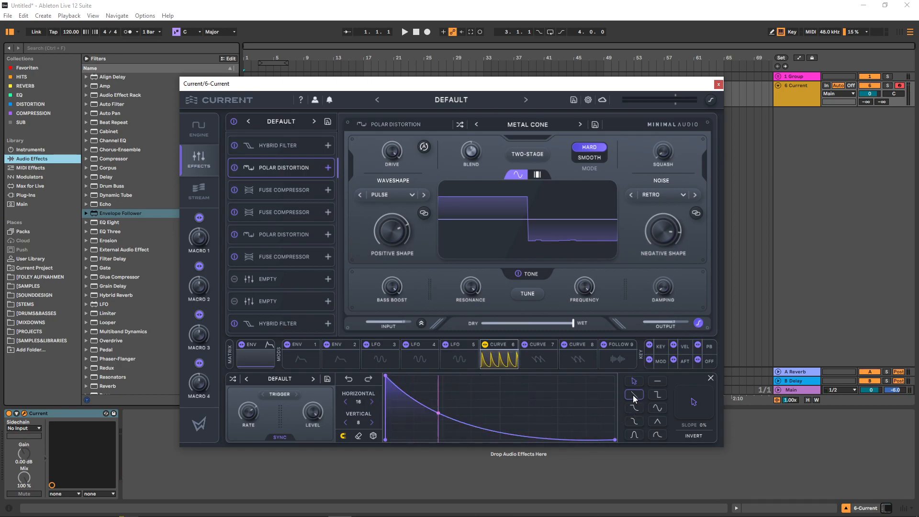
{"action": "left_click", "coordinate": [390, 378]}
{"action": "left_click_drag", "start_coordinate": [390, 378], "coordinate": [615, 430]}
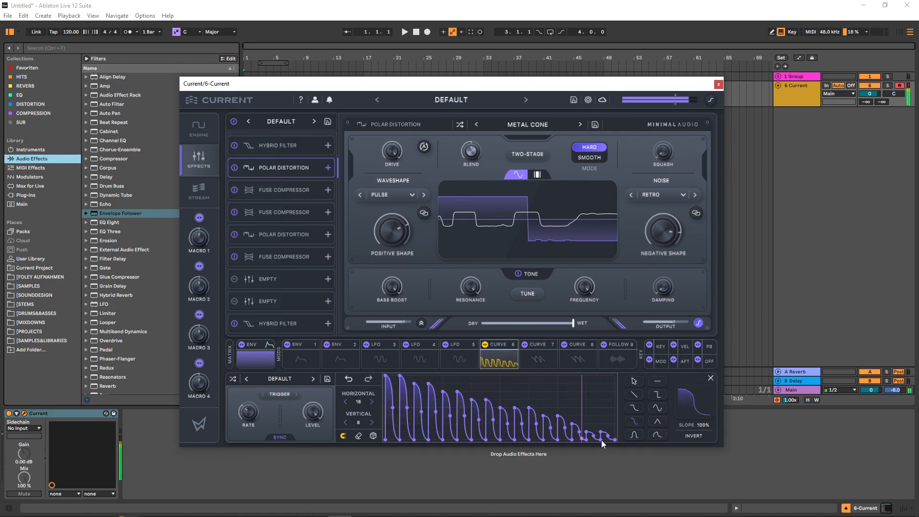
{"action": "left_click_drag", "start_coordinate": [250, 412], "coordinate": [251, 422]}
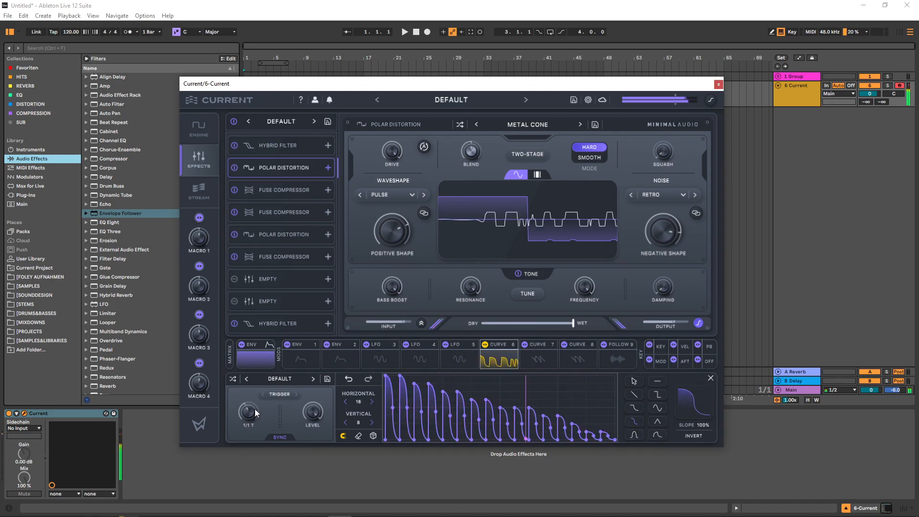
{"action": "left_click_drag", "start_coordinate": [255, 410], "coordinate": [255, 415]}
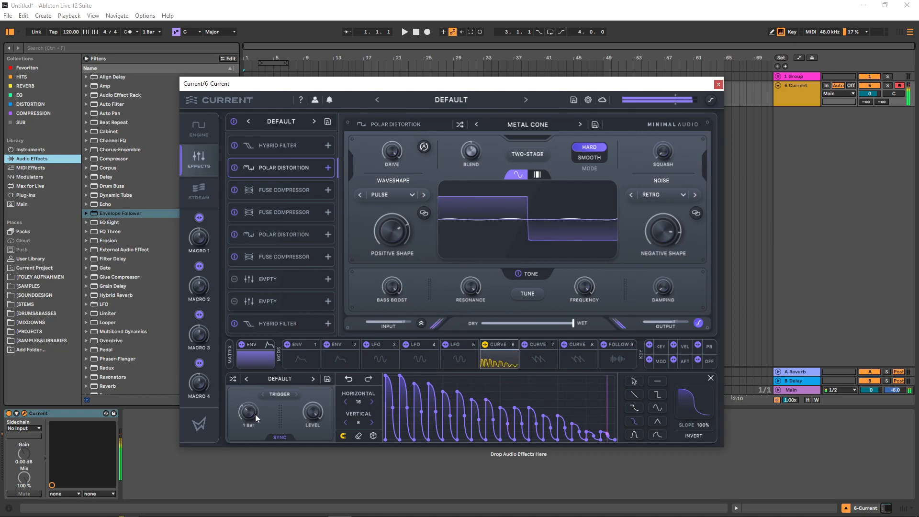